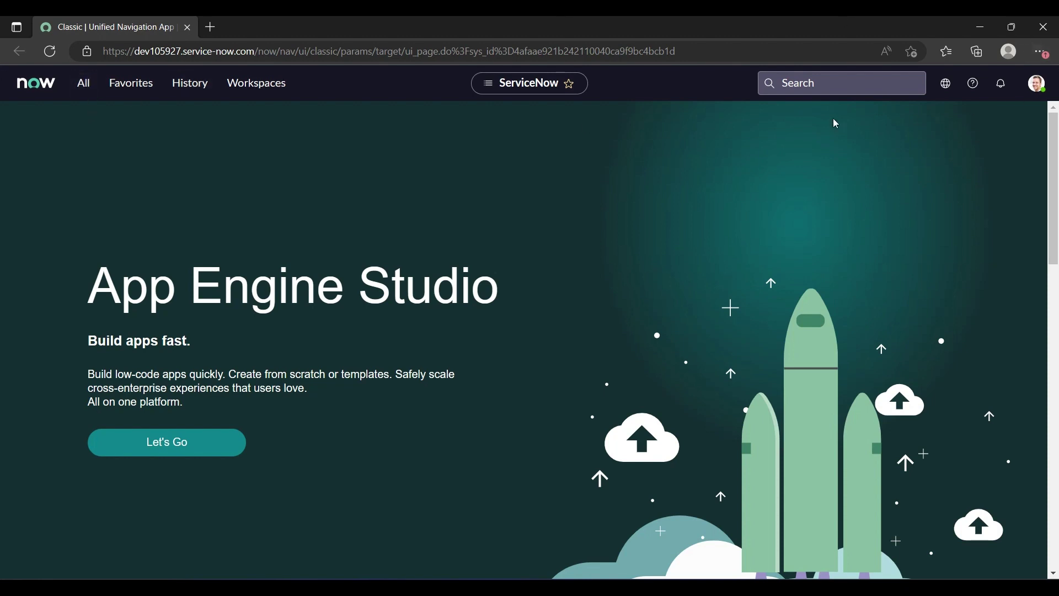
Scroll through the administrator's full navigator module list, then close it to return home
{"action": "left_click", "coordinate": [1039, 88]}
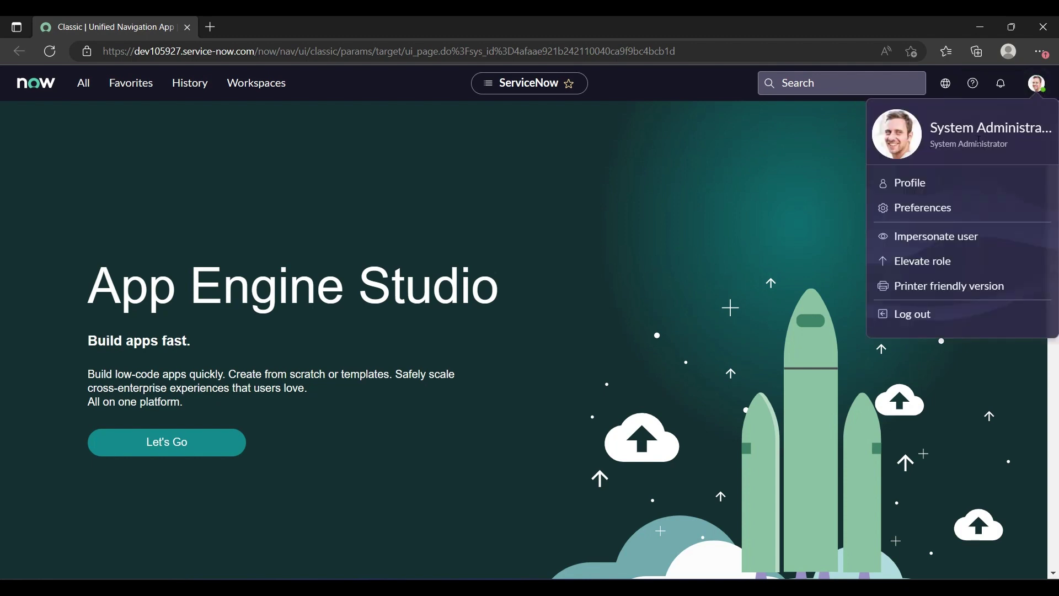
{"action": "left_click", "coordinate": [589, 147]}
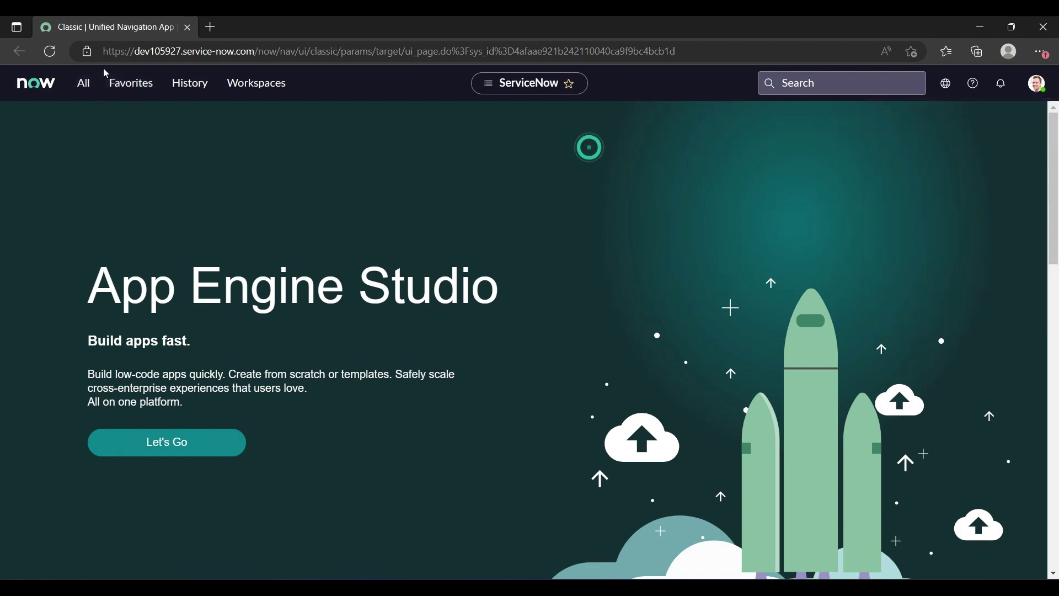
{"action": "left_click", "coordinate": [92, 84]}
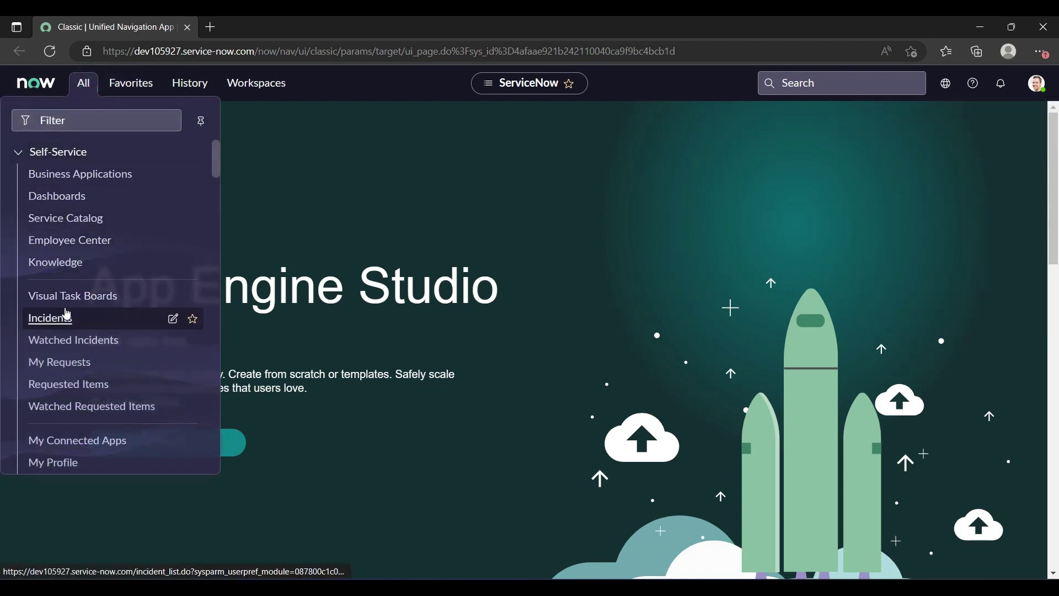
{"action": "scroll", "coordinate": [65, 313], "scroll_direction": "down", "scroll_amount": 4}
{"action": "scroll", "coordinate": [66, 313], "scroll_direction": "down", "scroll_amount": 15}
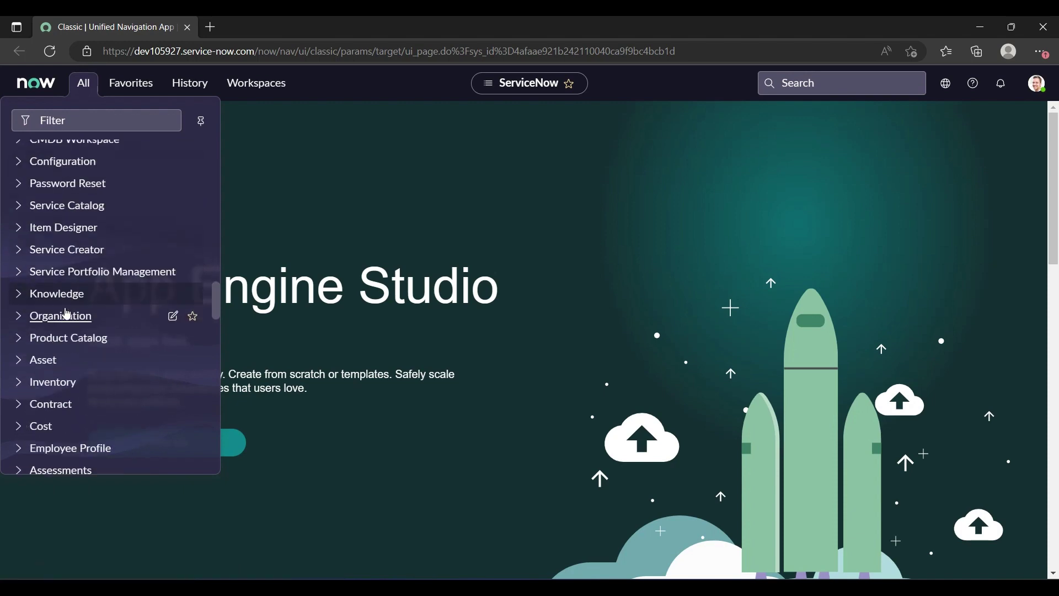
{"action": "scroll", "coordinate": [65, 313], "scroll_direction": "down", "scroll_amount": 15}
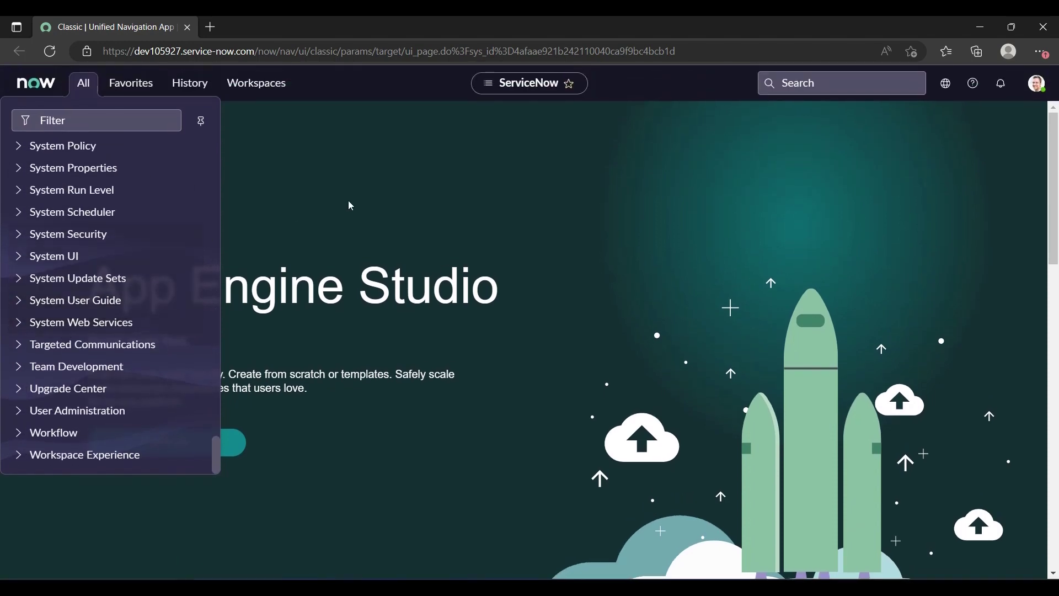
{"action": "left_click", "coordinate": [351, 205]}
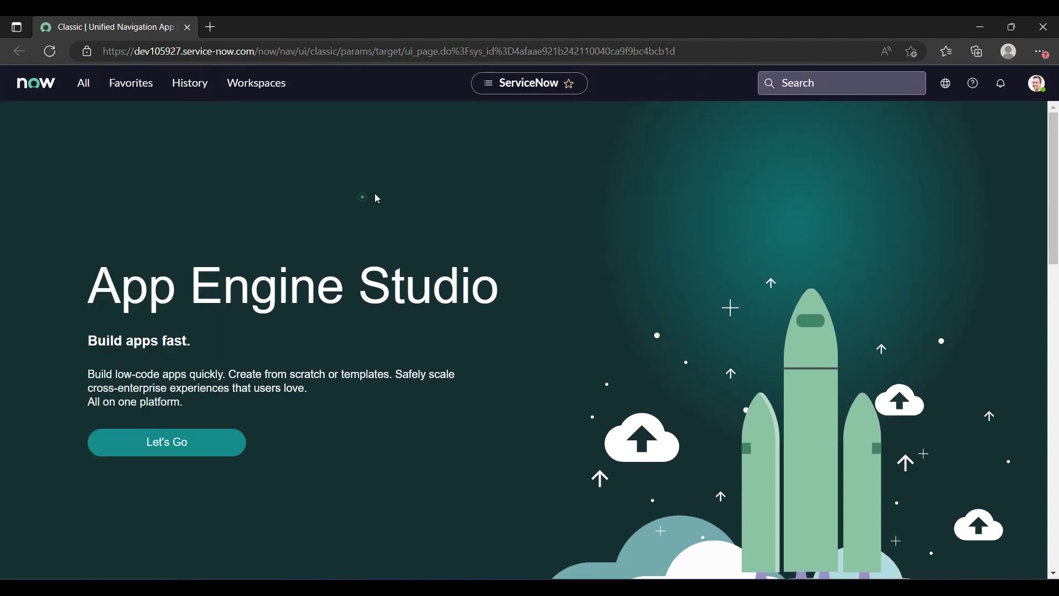
Impersonate a user picked from the full user list in the Impersonate user dialog
{"action": "left_click", "coordinate": [1036, 88]}
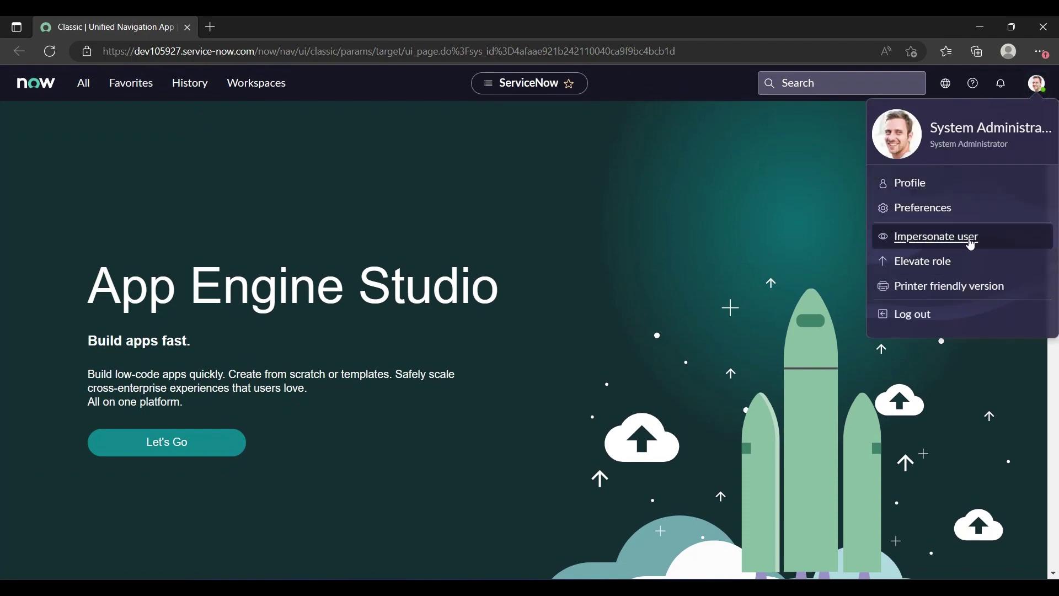
{"action": "left_click", "coordinate": [947, 246]}
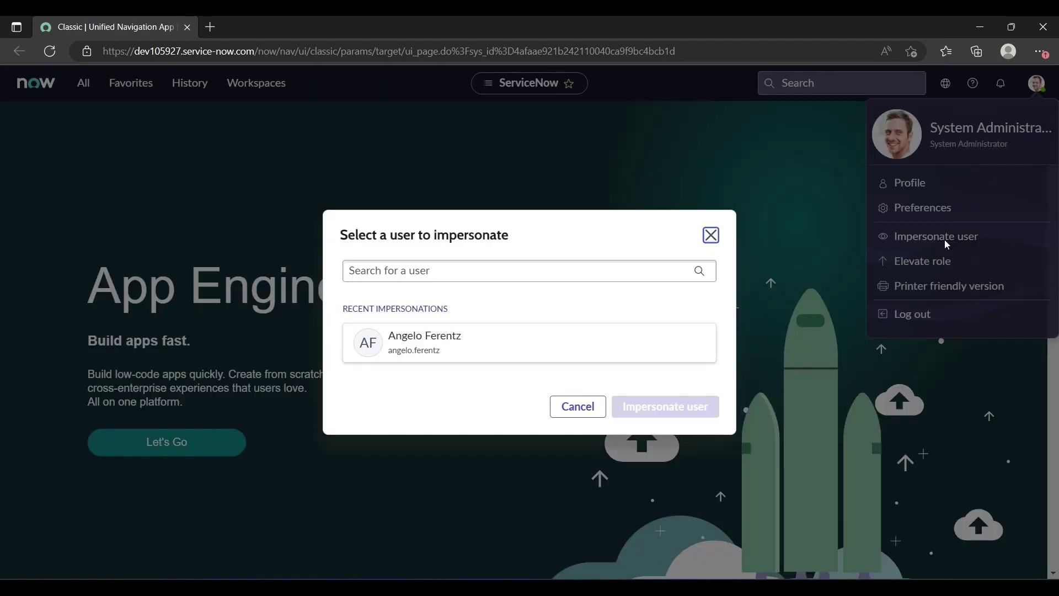
{"action": "left_click", "coordinate": [573, 276]}
{"action": "left_click", "coordinate": [573, 277]}
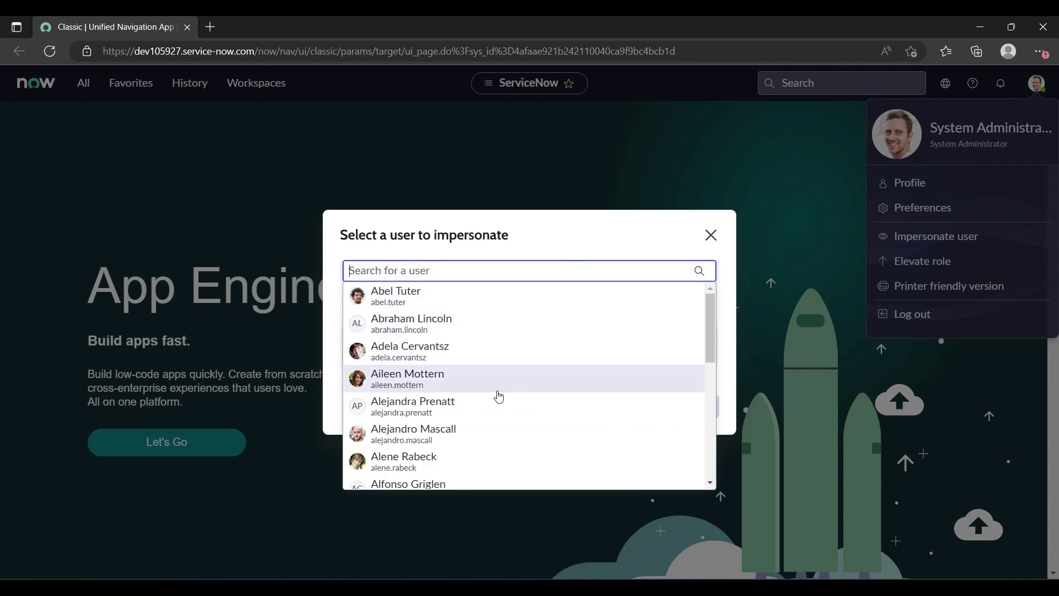
{"action": "scroll", "coordinate": [498, 396], "scroll_direction": "down", "scroll_amount": 4}
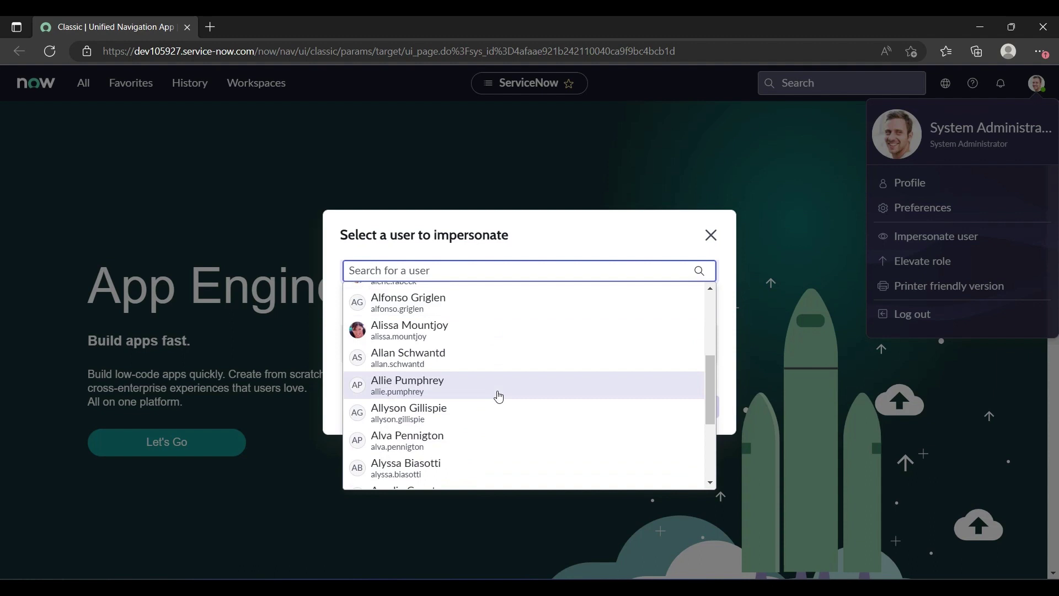
{"action": "scroll", "coordinate": [499, 396], "scroll_direction": "down", "scroll_amount": 2}
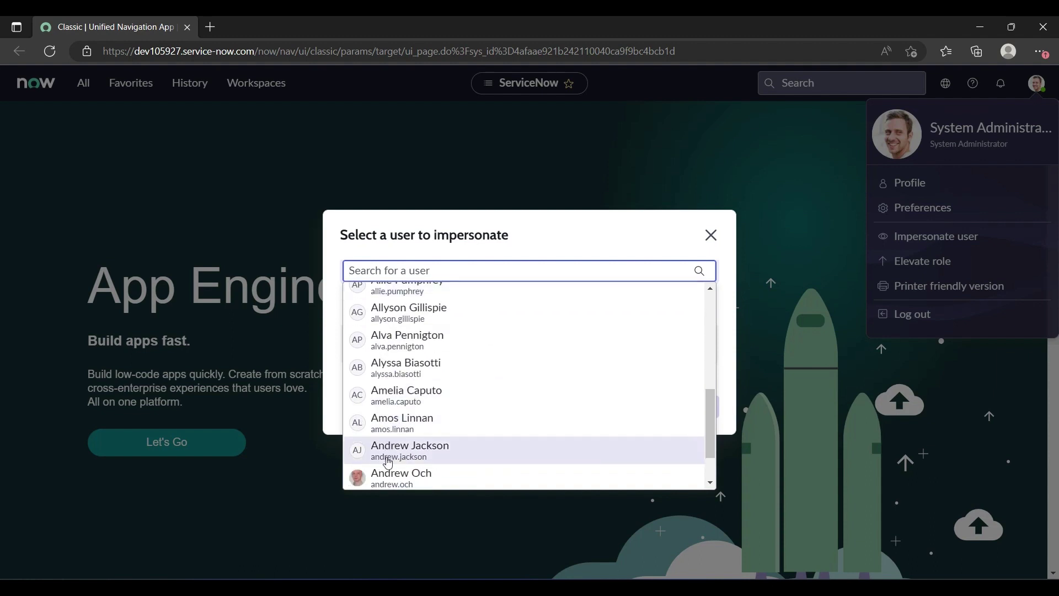
{"action": "left_click", "coordinate": [419, 461]}
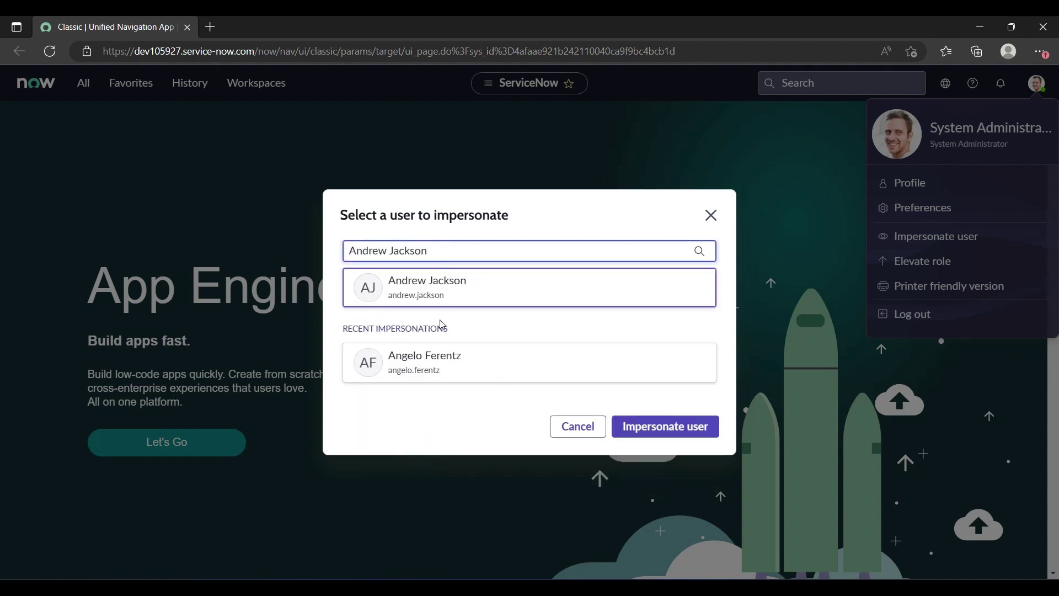
{"action": "left_click", "coordinate": [633, 430]}
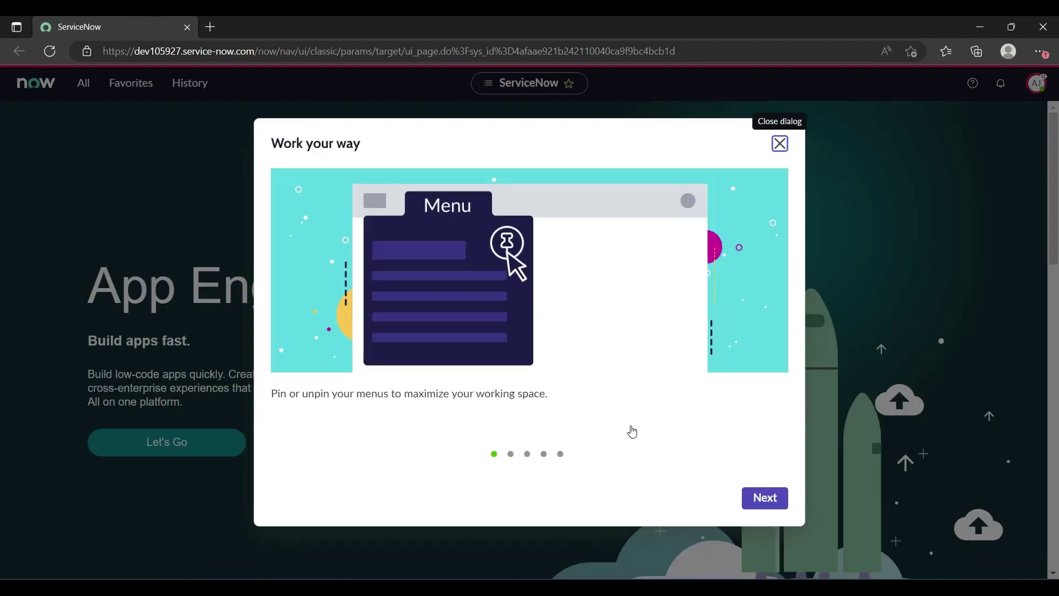
Dismiss the 'Work your way' tour and check the impersonated user's account menu
{"action": "left_click", "coordinate": [778, 145]}
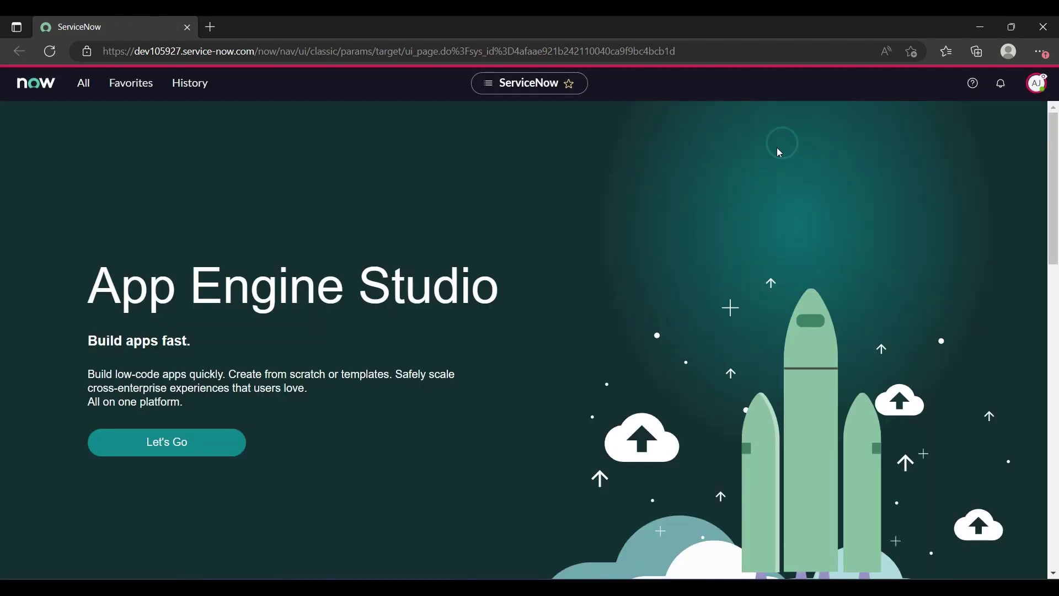
{"action": "left_click", "coordinate": [1037, 86]}
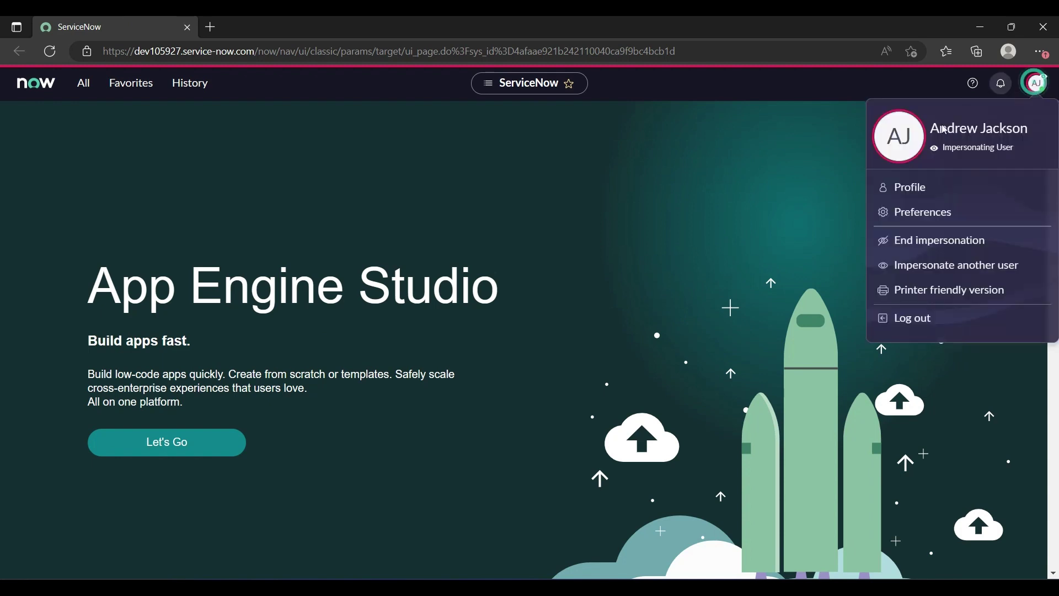
{"action": "left_click", "coordinate": [850, 160]}
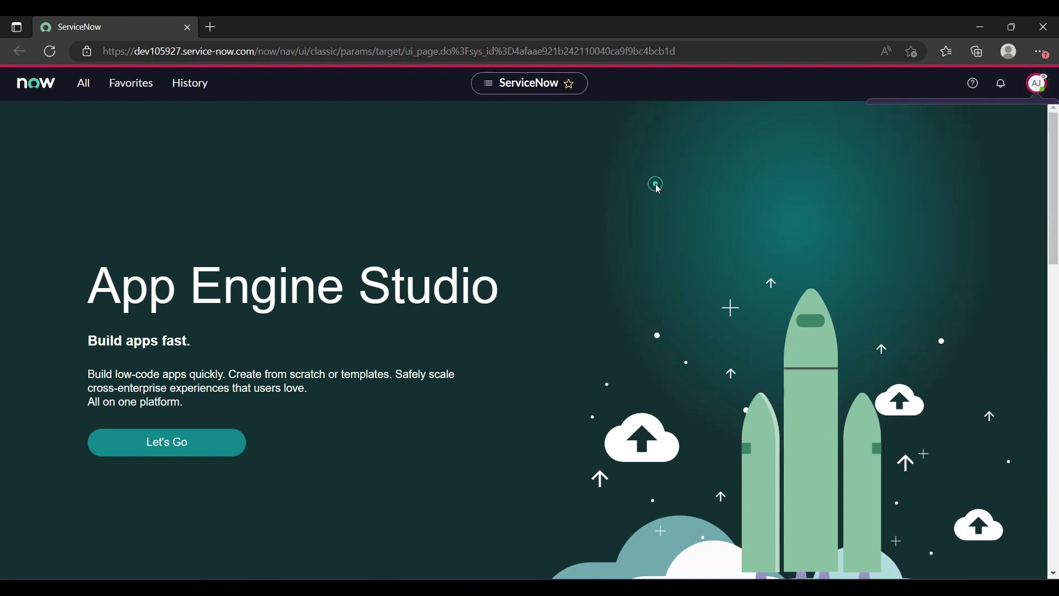
Review the impersonated user's navigator modules, then bring up the account menu
{"action": "left_click", "coordinate": [80, 87]}
{"action": "scroll", "coordinate": [92, 262], "scroll_direction": "down", "scroll_amount": 3}
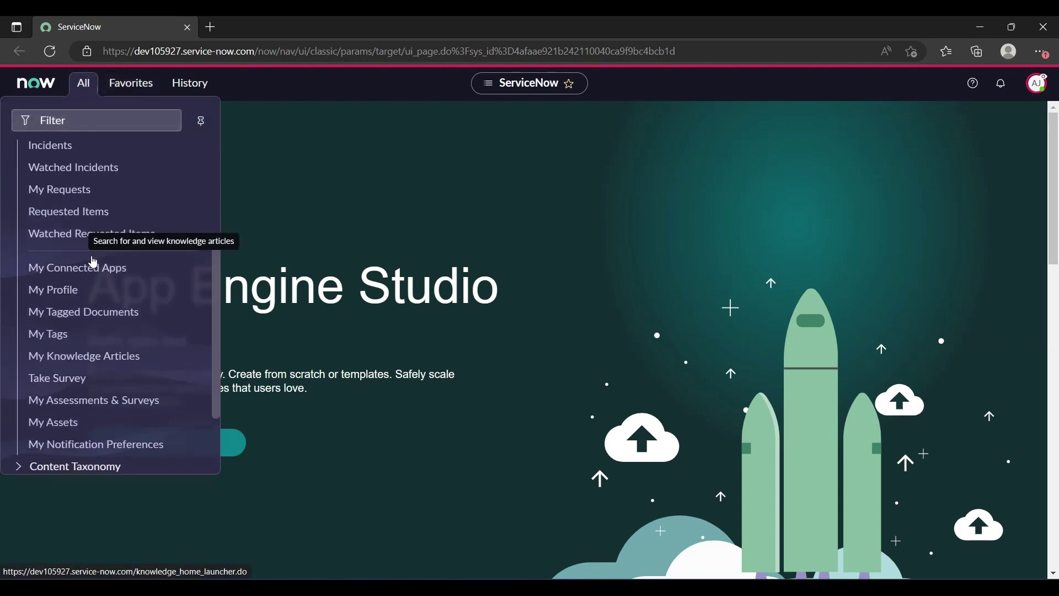
{"action": "scroll", "coordinate": [93, 262], "scroll_direction": "down", "scroll_amount": 2}
{"action": "scroll", "coordinate": [93, 262], "scroll_direction": "up", "scroll_amount": 4}
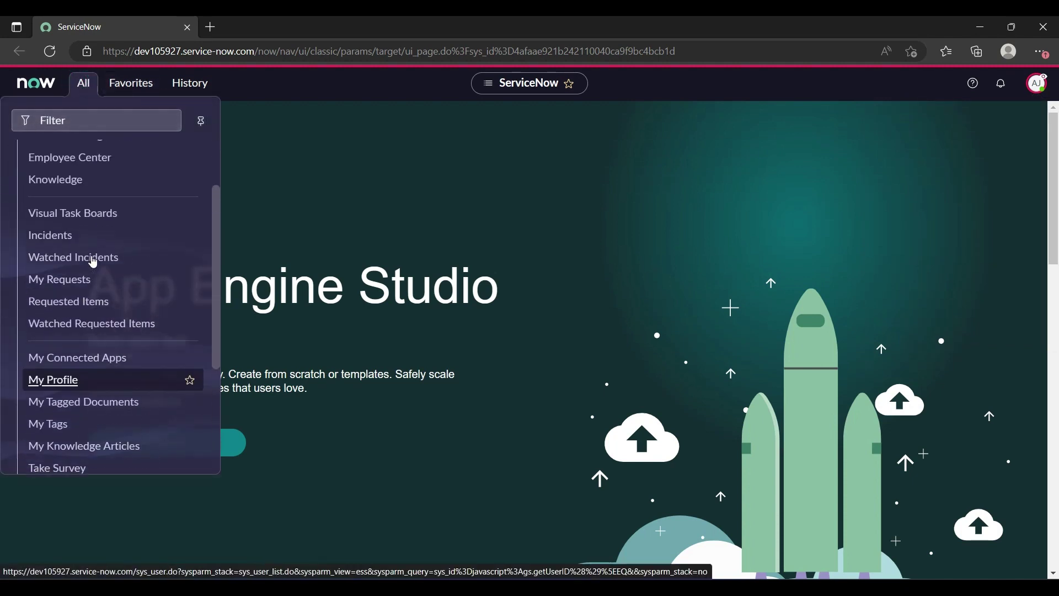
{"action": "scroll", "coordinate": [93, 262], "scroll_direction": "up", "scroll_amount": 2}
{"action": "scroll", "coordinate": [93, 262], "scroll_direction": "down", "scroll_amount": 2}
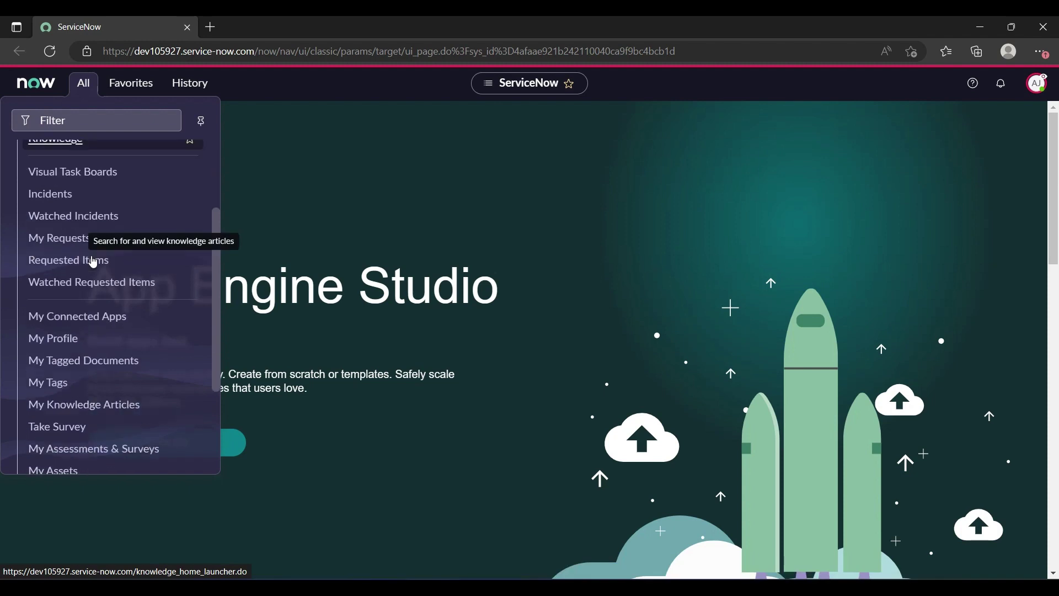
{"action": "scroll", "coordinate": [93, 262], "scroll_direction": "up", "scroll_amount": 3}
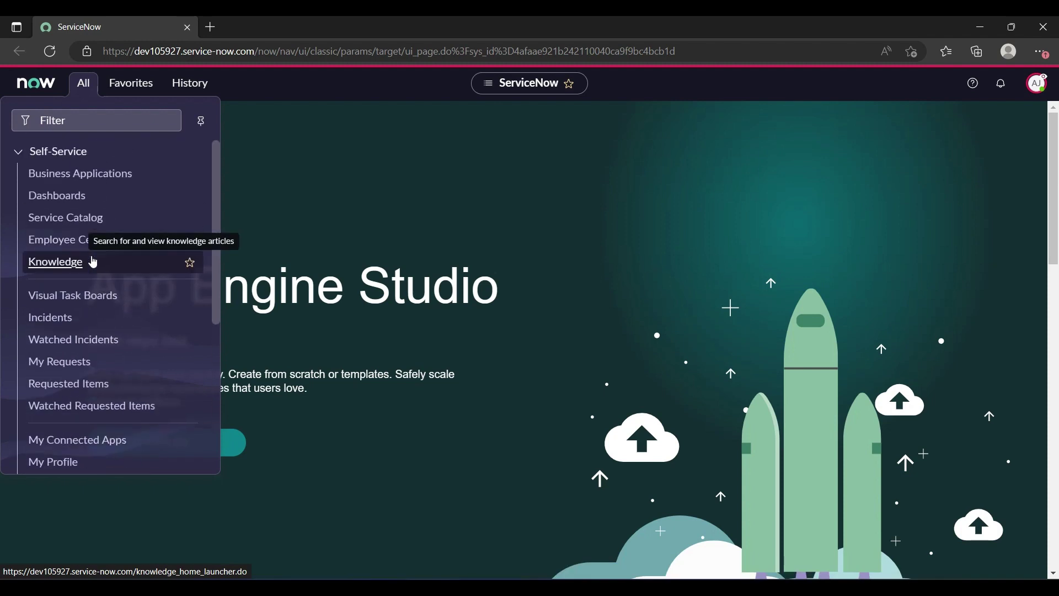
{"action": "scroll", "coordinate": [93, 262], "scroll_direction": "down", "scroll_amount": 2}
{"action": "scroll", "coordinate": [93, 262], "scroll_direction": "up", "scroll_amount": 2}
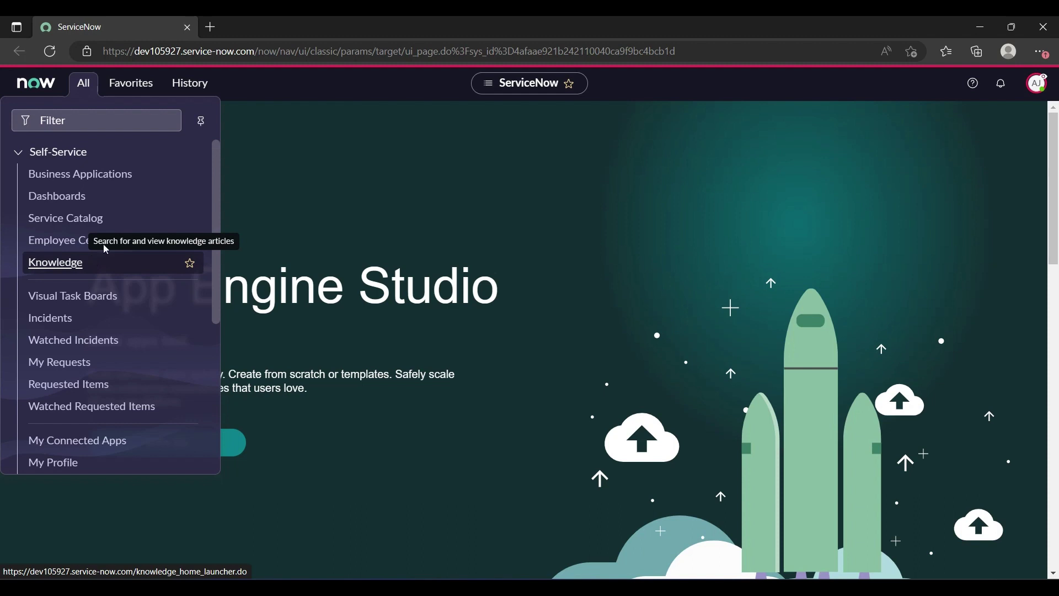
{"action": "left_click", "coordinate": [1038, 85]}
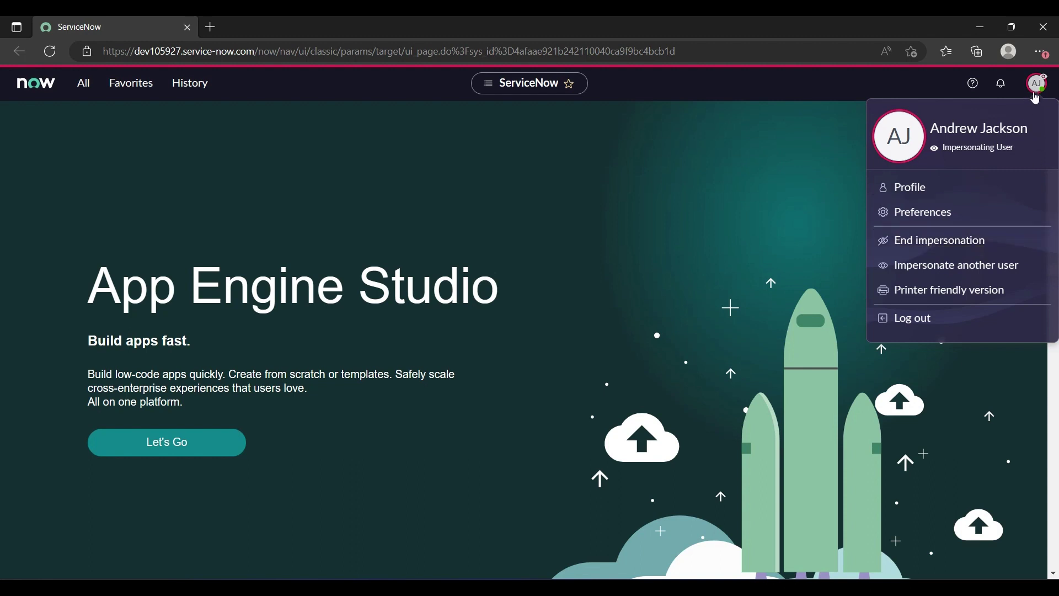
End the current impersonation and impersonate the second recently impersonated user
{"action": "left_click", "coordinate": [912, 247]}
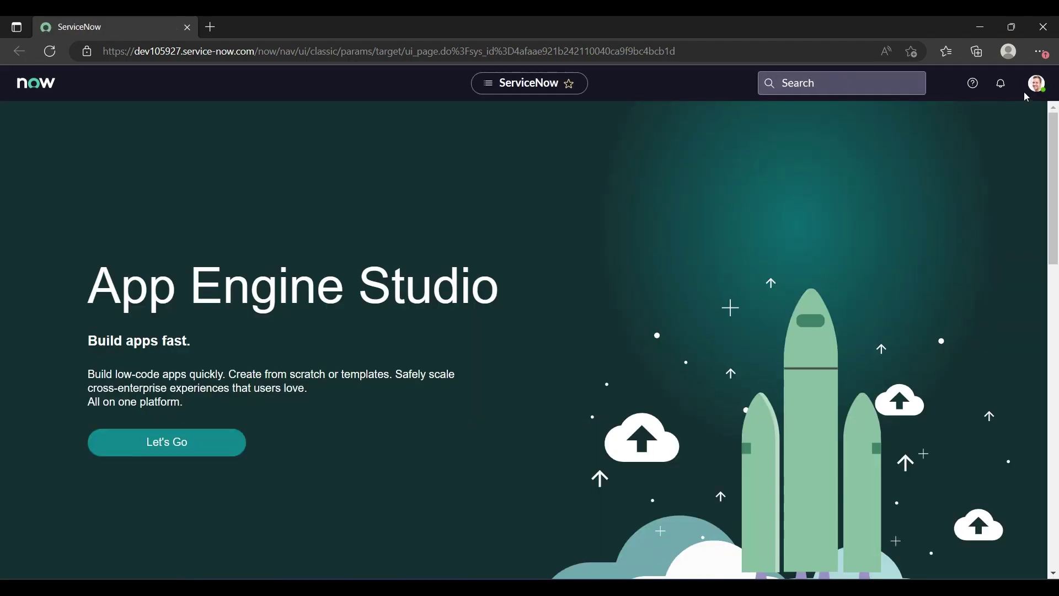
{"action": "left_click", "coordinate": [1034, 85]}
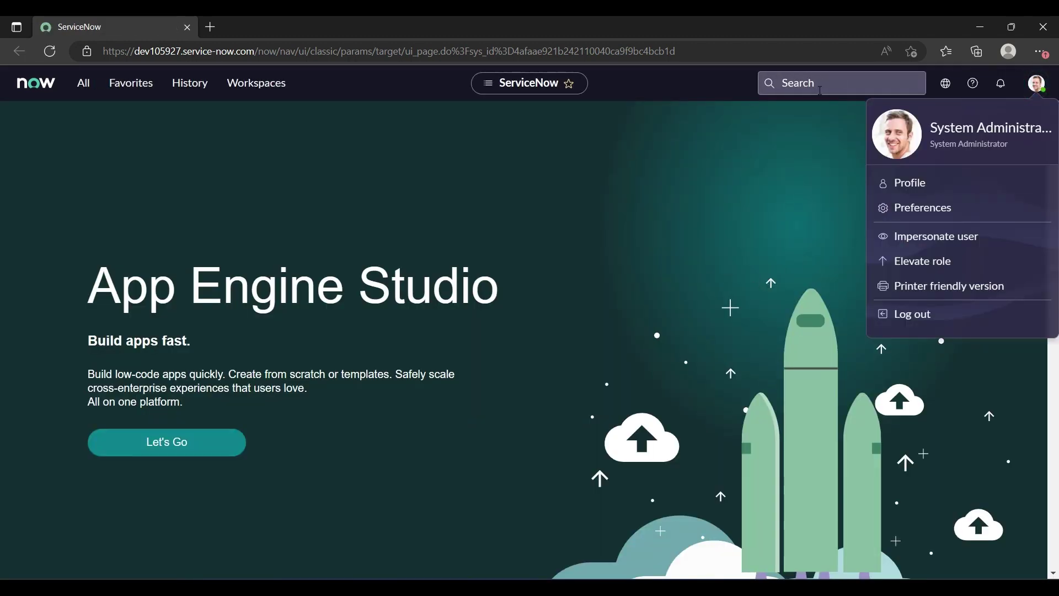
{"action": "left_click", "coordinate": [904, 248]}
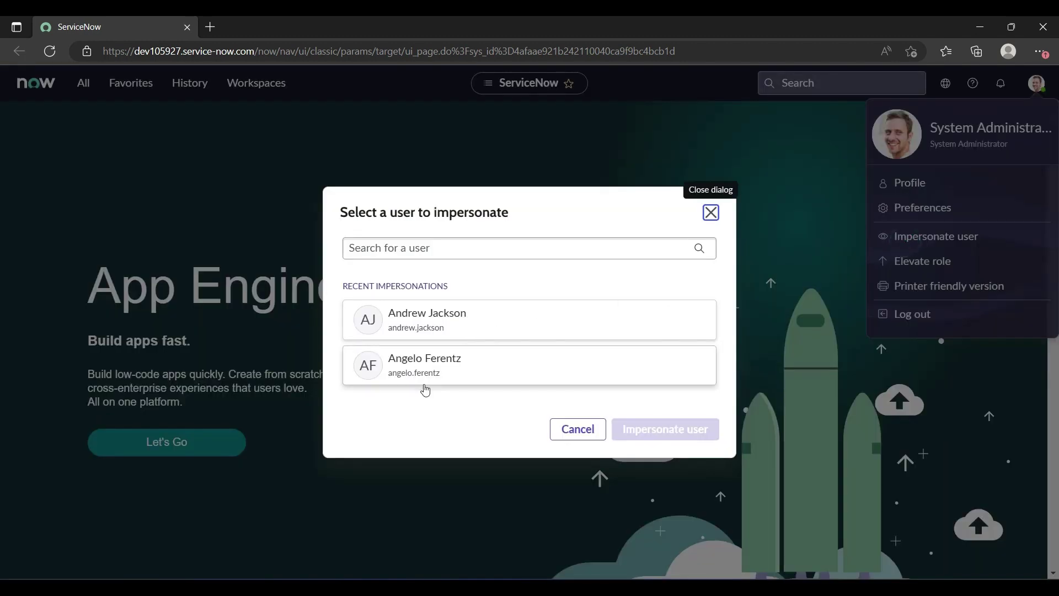
{"action": "left_click", "coordinate": [442, 378]}
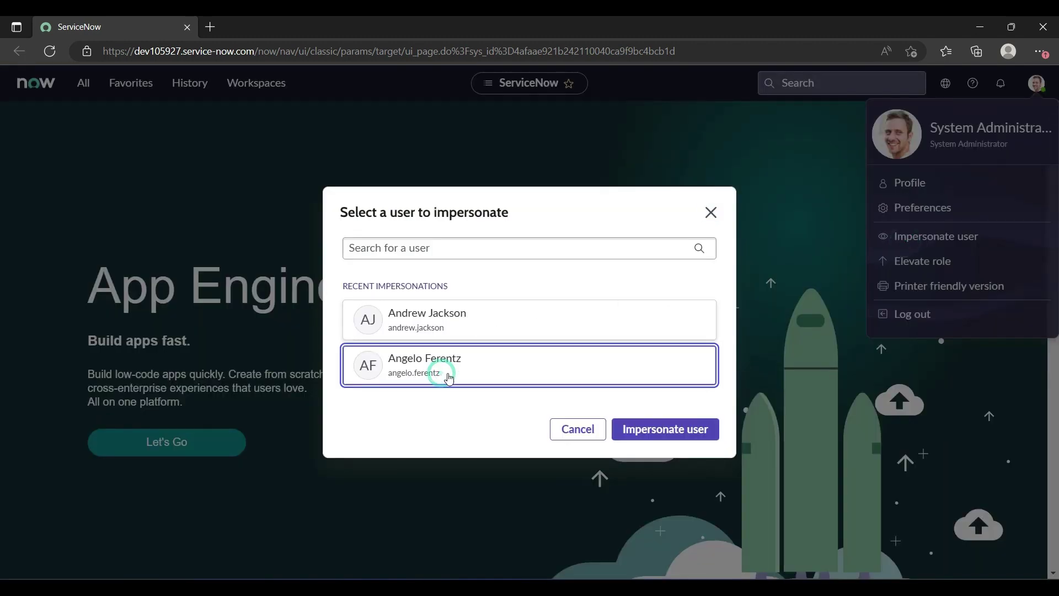
{"action": "left_click", "coordinate": [627, 436]}
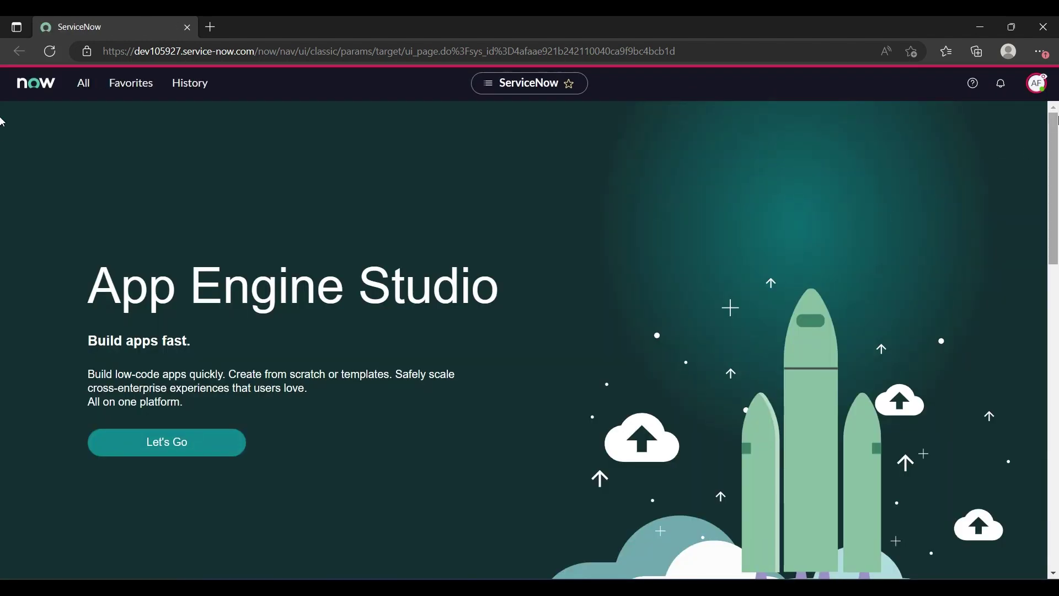
Browse the second user's navigator modules and filter them for 'maintain', which finds no matches
{"action": "left_click", "coordinate": [1037, 83]}
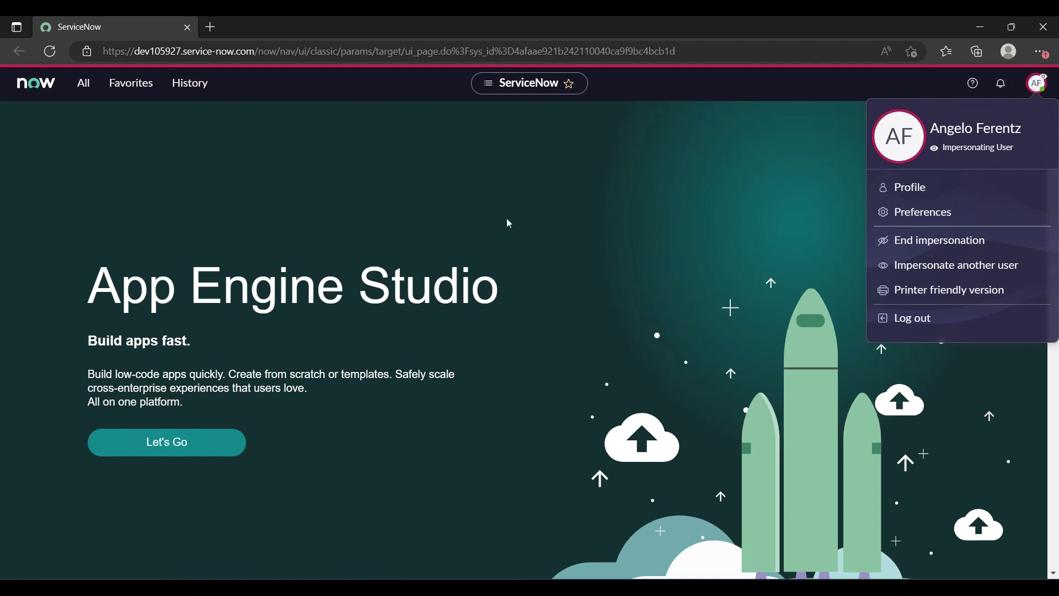
{"action": "left_click", "coordinate": [91, 95]}
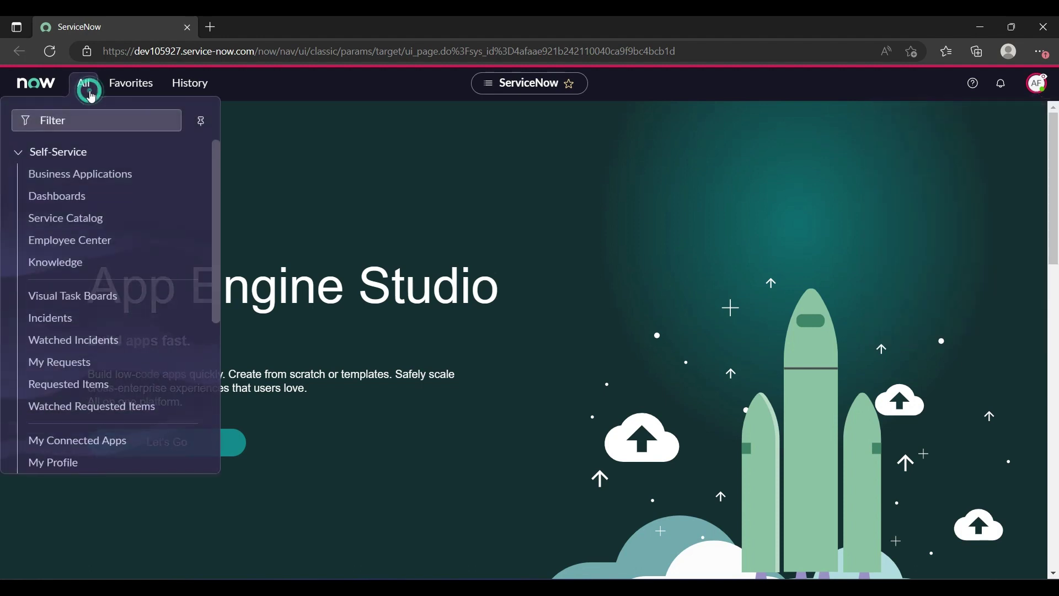
{"action": "scroll", "coordinate": [72, 264], "scroll_direction": "down", "scroll_amount": 3}
{"action": "scroll", "coordinate": [72, 273], "scroll_direction": "down", "scroll_amount": 2}
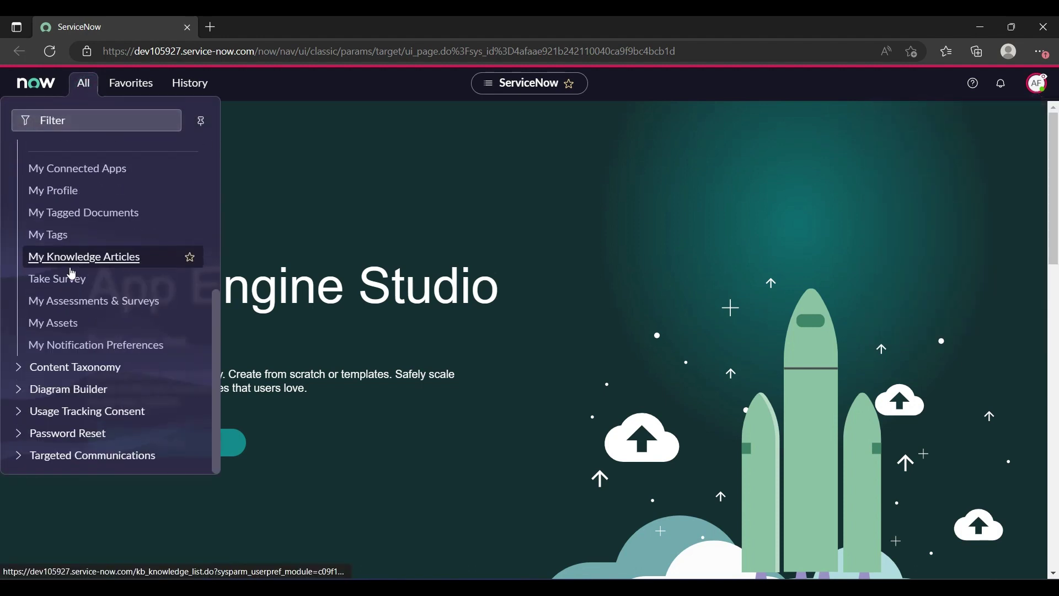
{"action": "scroll", "coordinate": [72, 273], "scroll_direction": "up", "scroll_amount": 5}
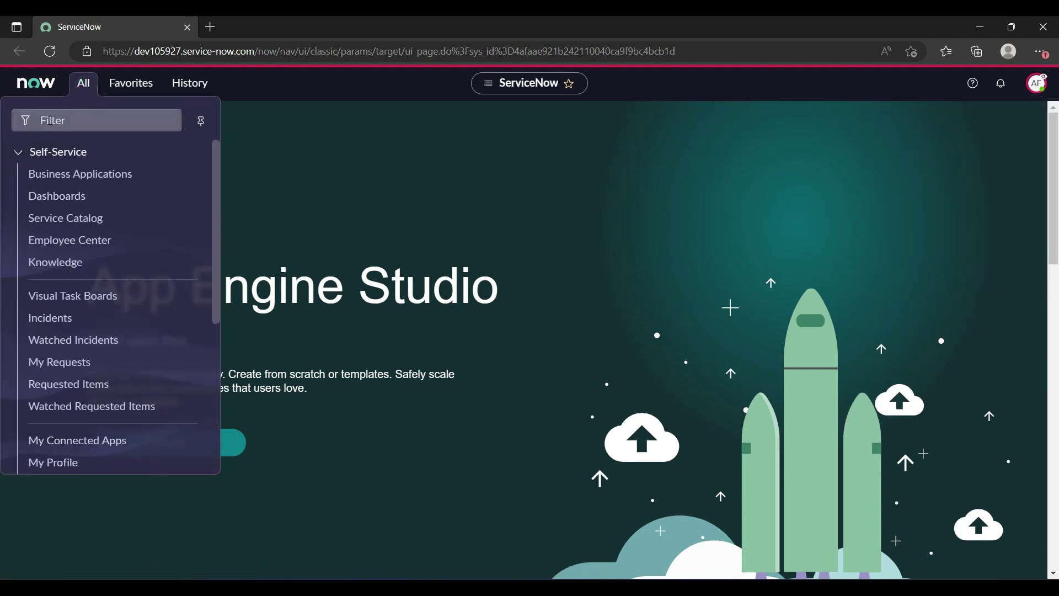
{"action": "left_click", "coordinate": [72, 119]}
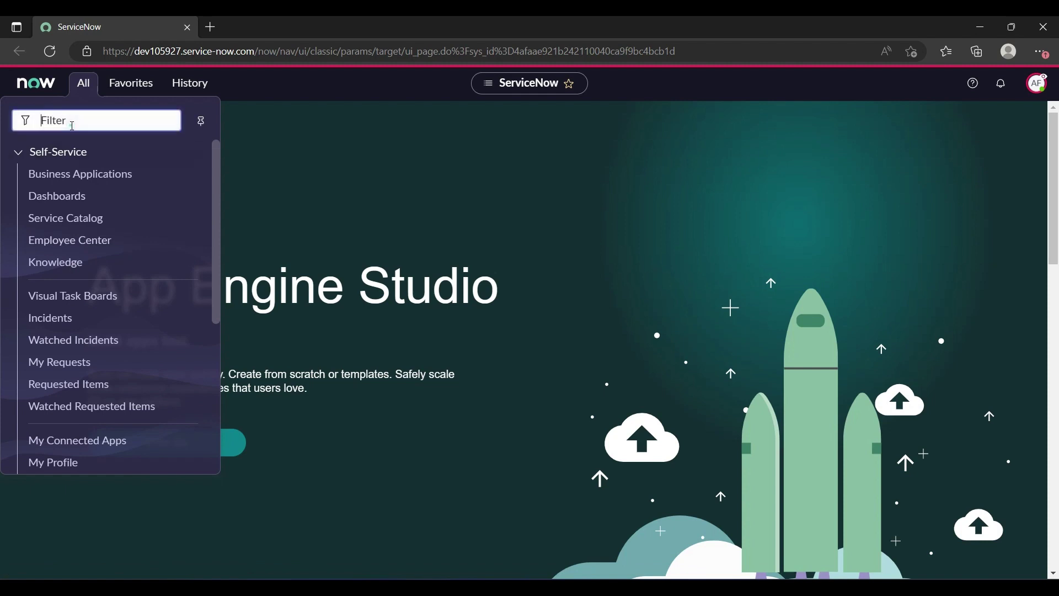
{"action": "type", "text": "maintain"}
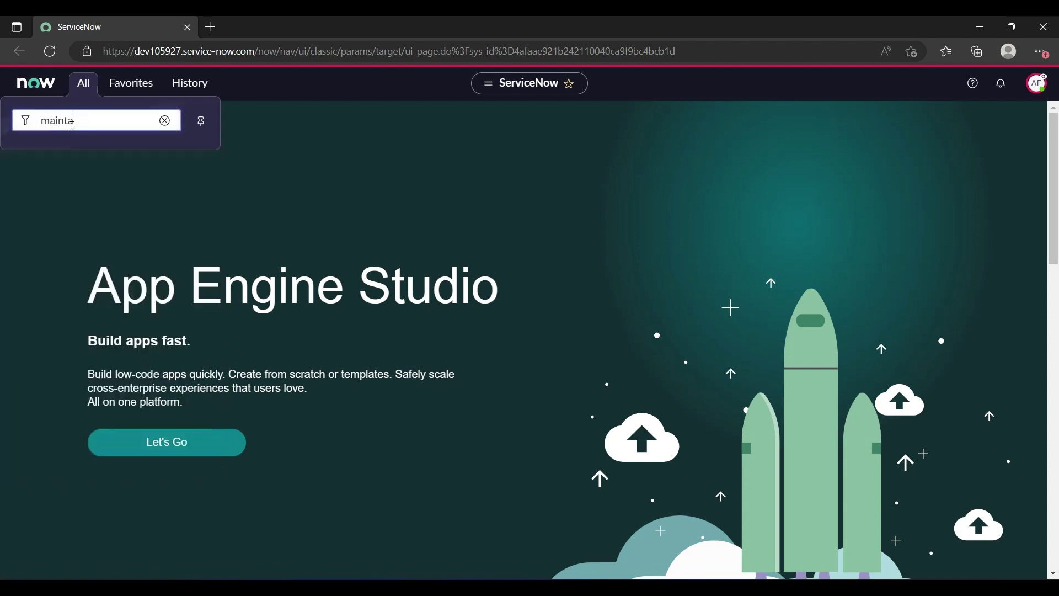